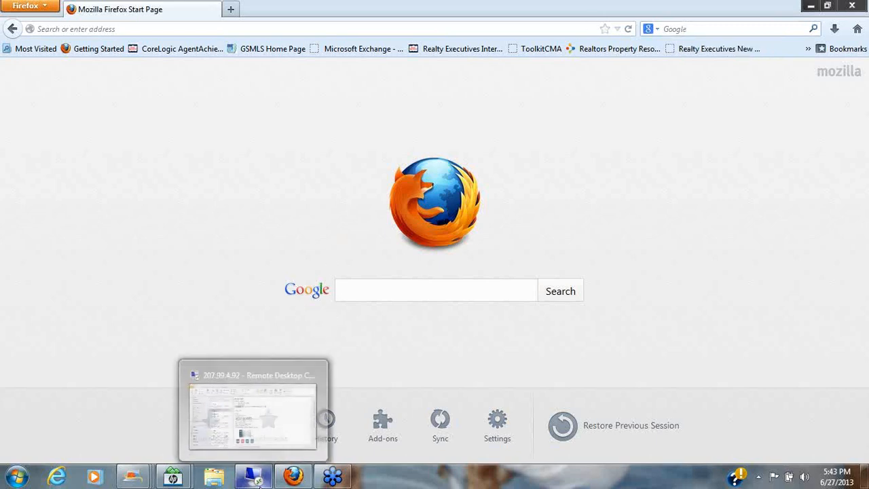
Switch from Firefox to the Remote Desktop session running Outlook.
left_click(257, 479)
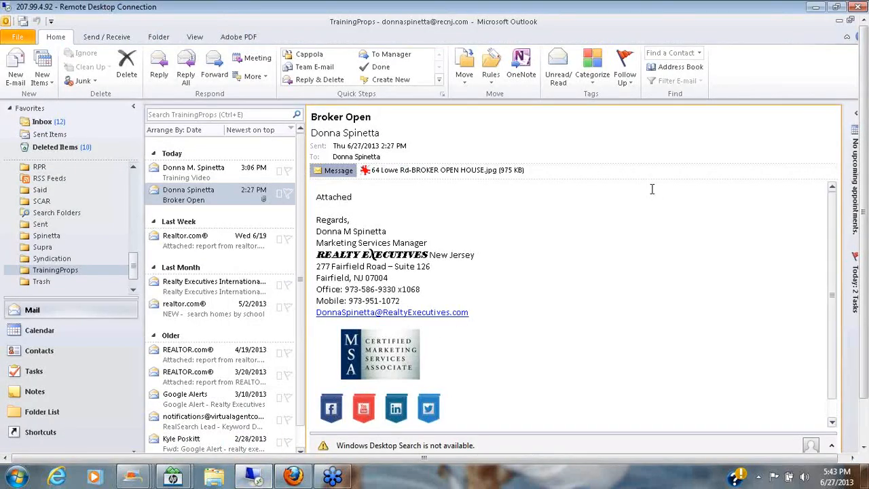
right_click(384, 174)
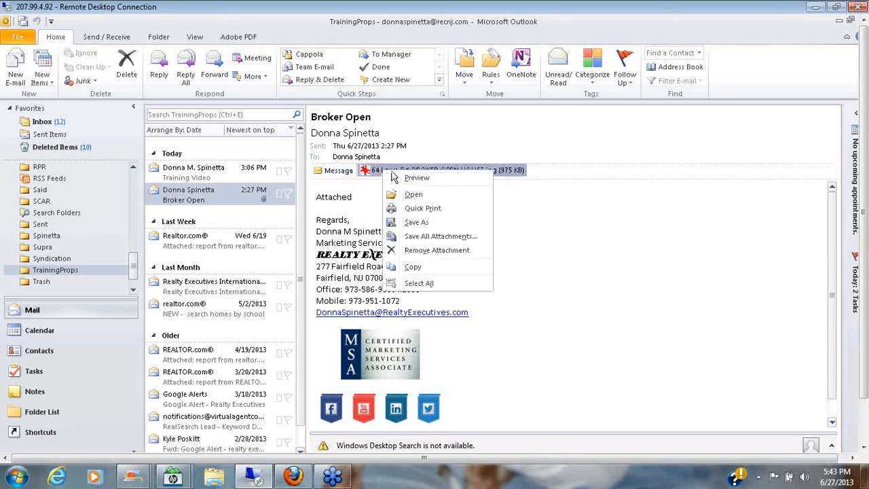
left_click(416, 223)
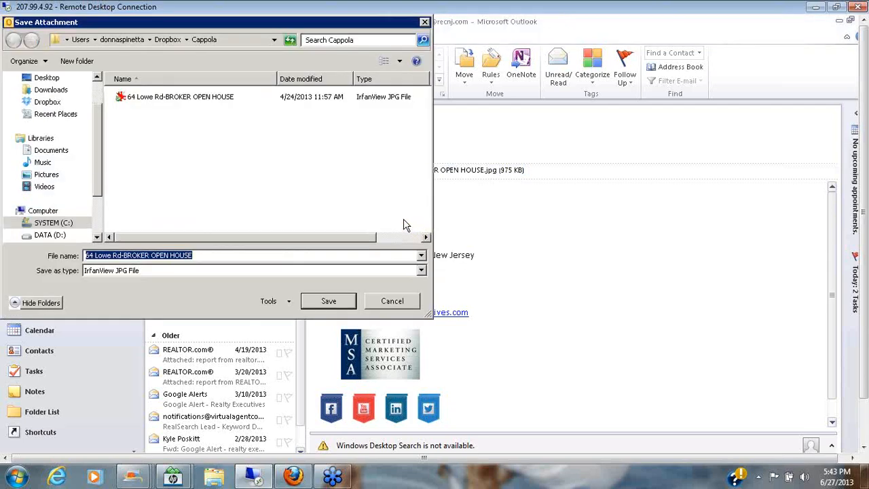
left_click(46, 102)
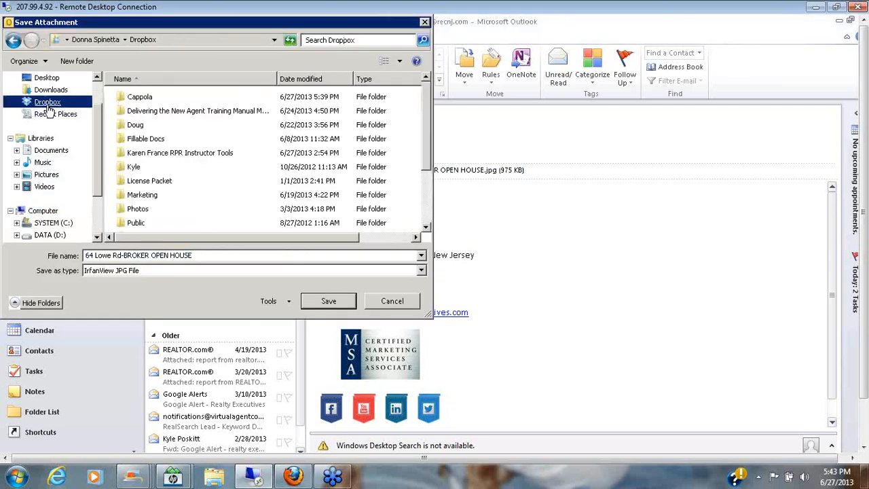
double_click(153, 102)
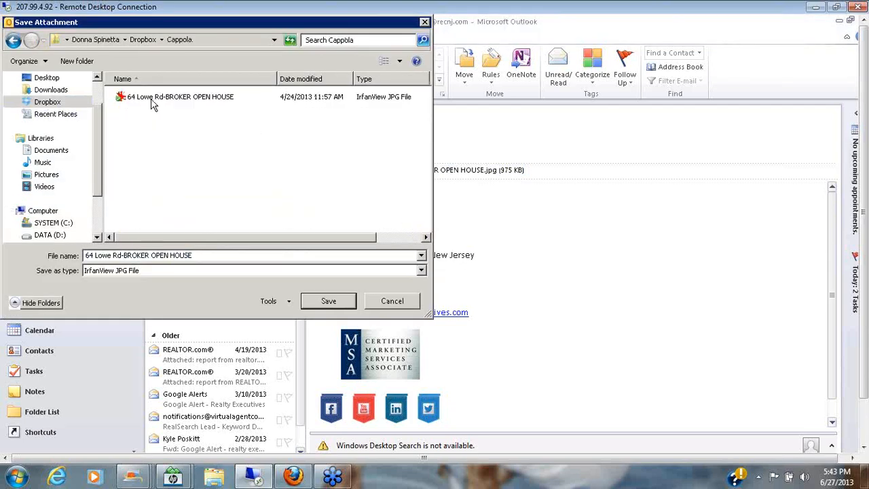
left_click(328, 300)
left_click(474, 254)
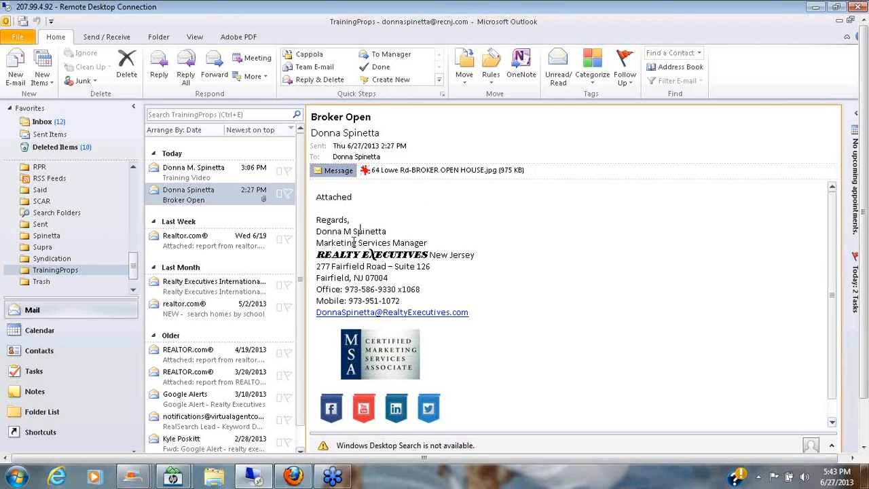
left_click(294, 477)
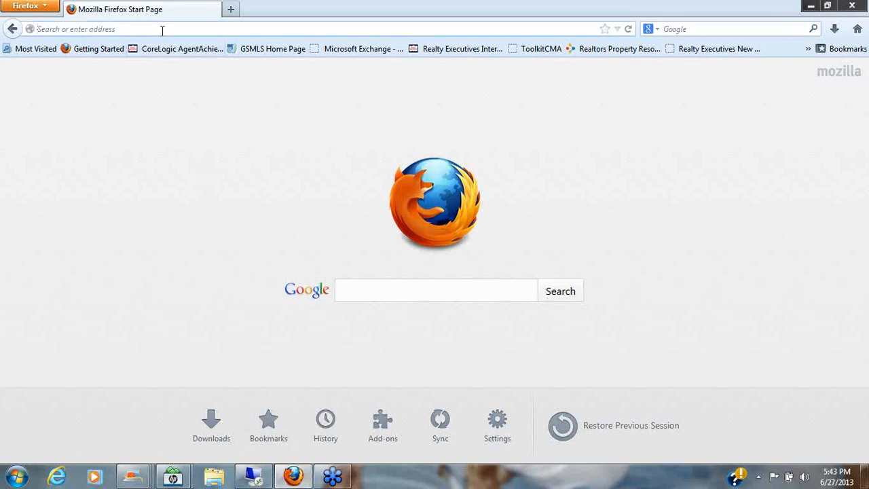
type("www.r")
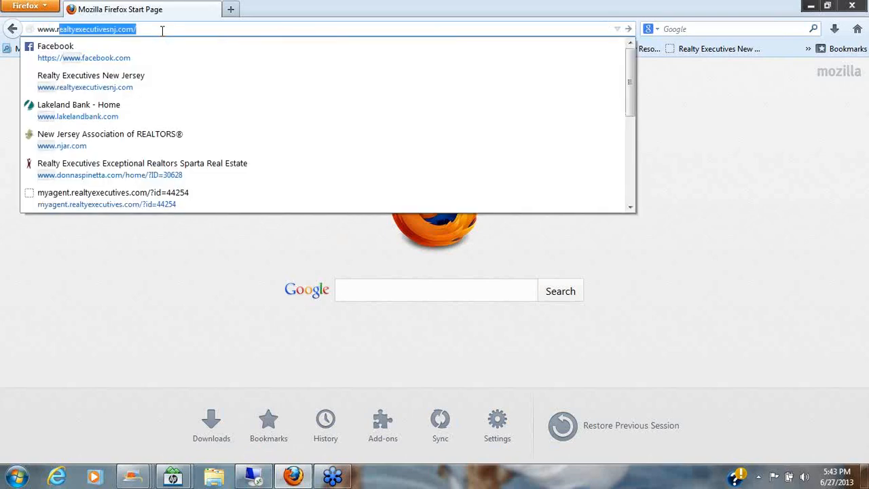
type("ealtyexec")
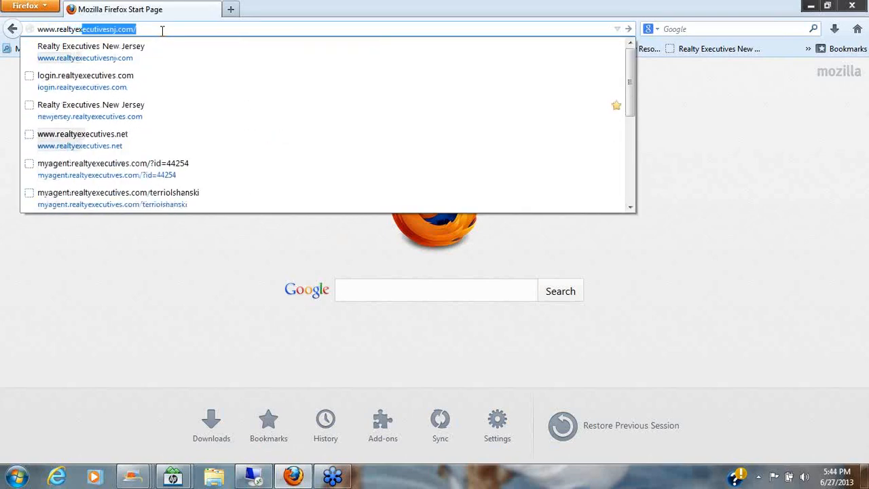
type("utives")
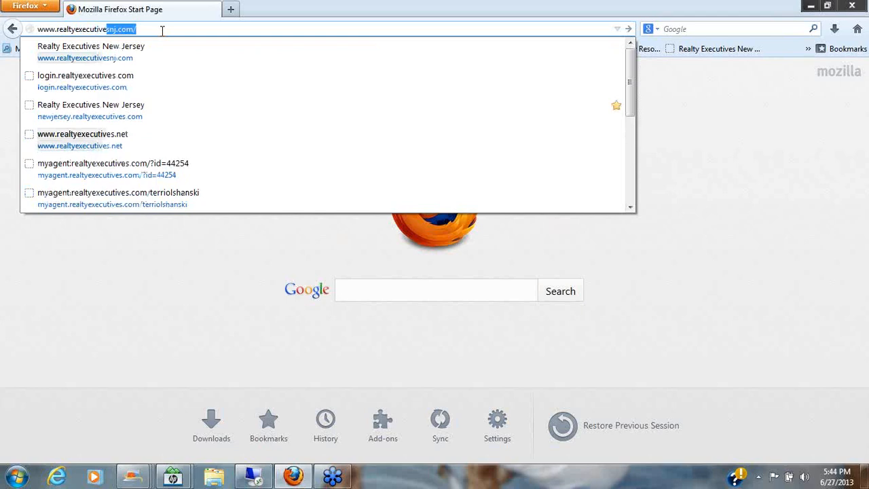
type(".net")
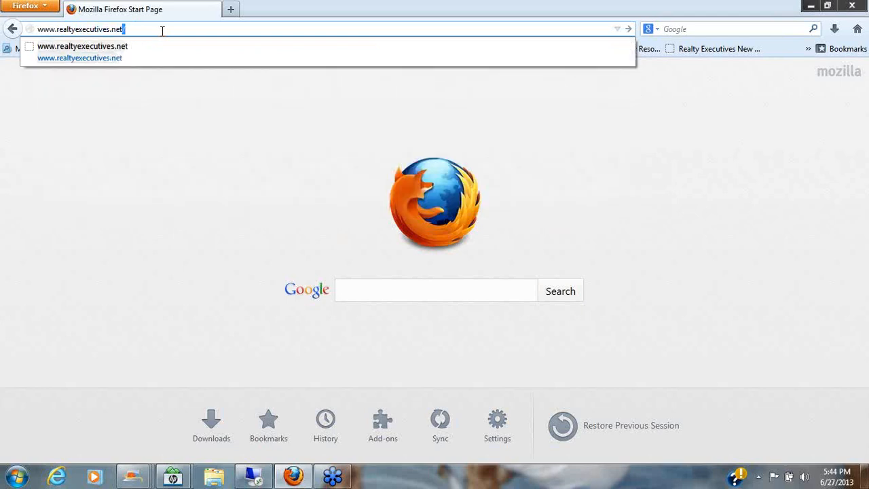
key("Return")
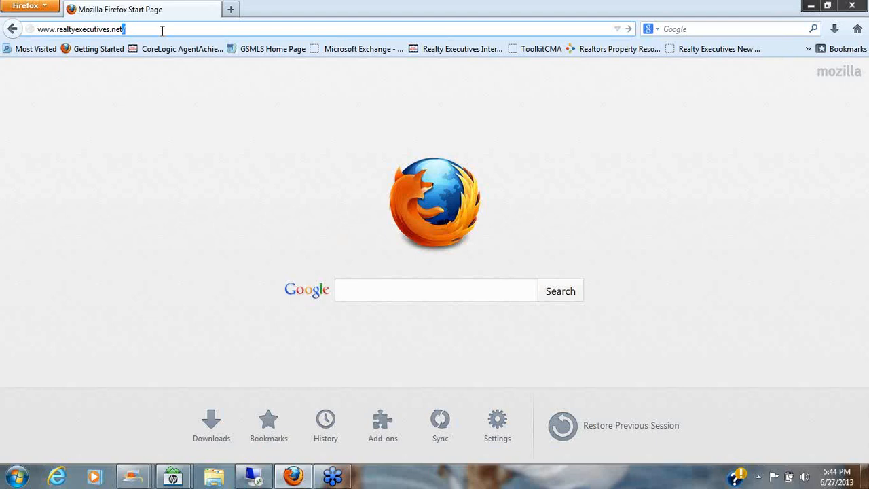
key("Return")
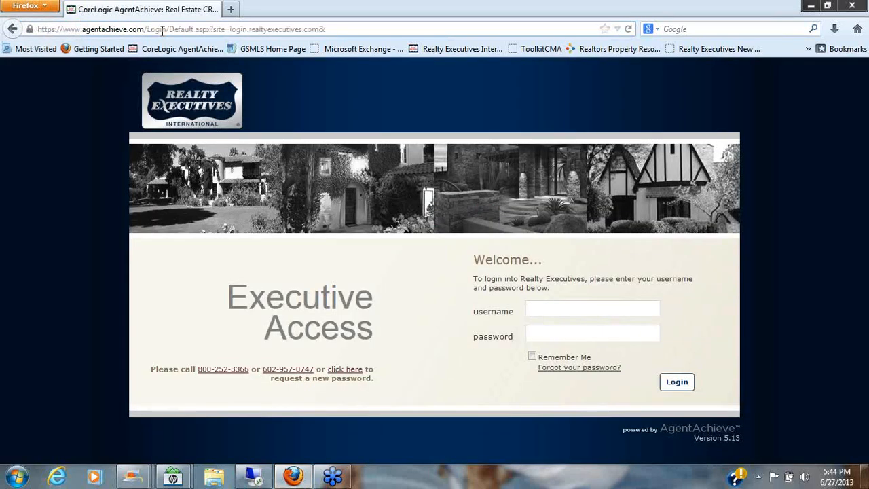
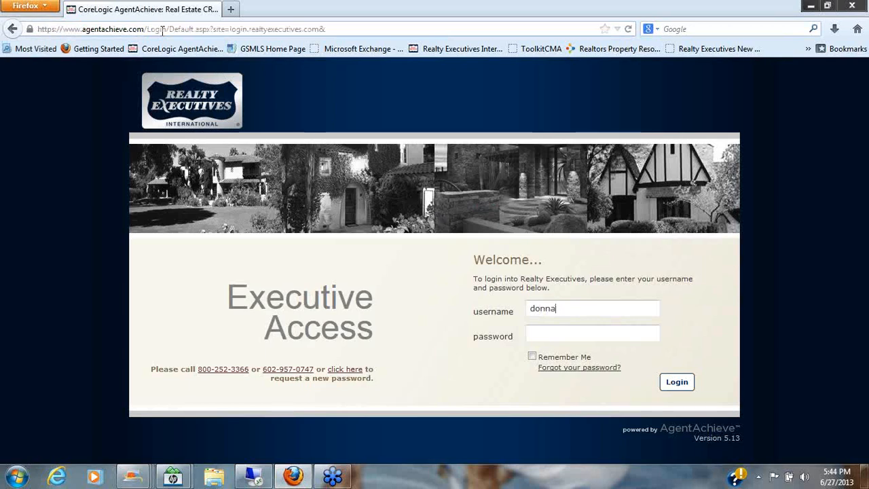
Log in with the account username and password, declining to remember the password.
key("Tab")
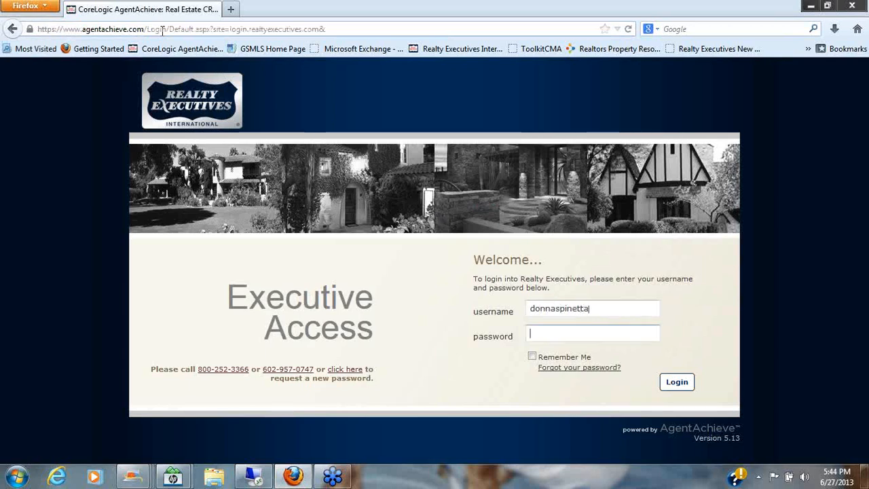
type("••••••••••")
key("Return")
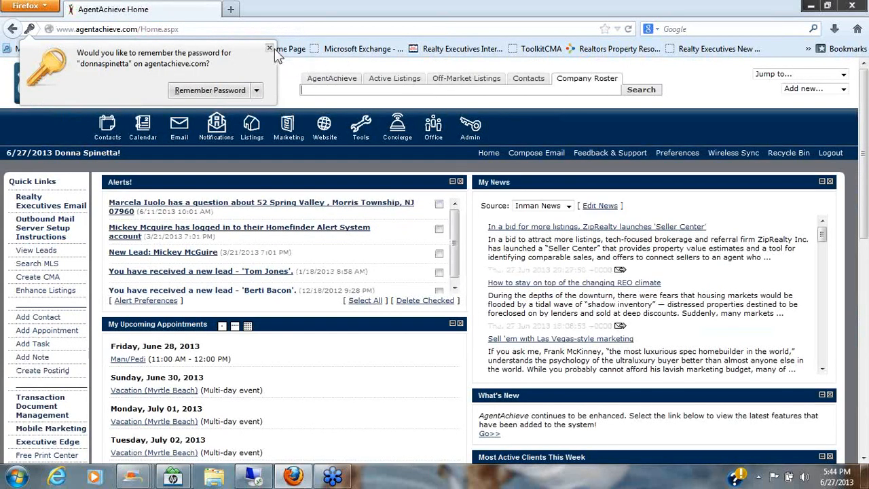
left_click(270, 48)
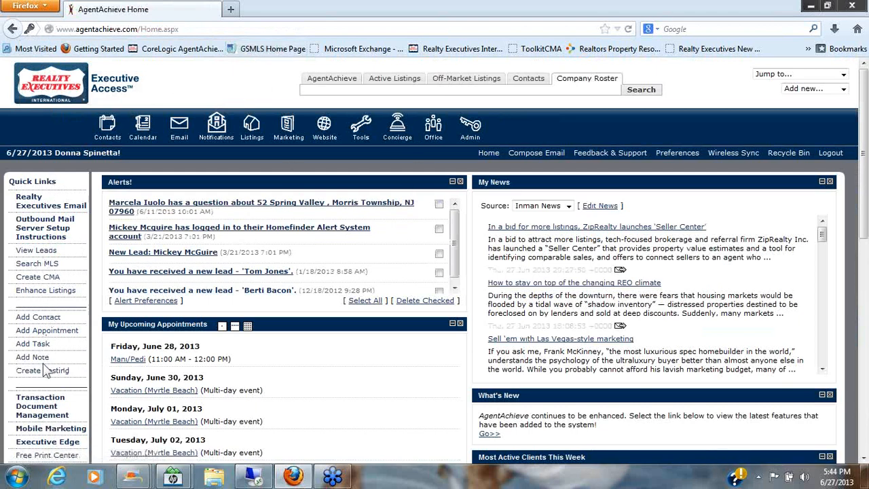
Open Executive Edge from Quick Links and go to its Marketing Materials section.
left_click(44, 449)
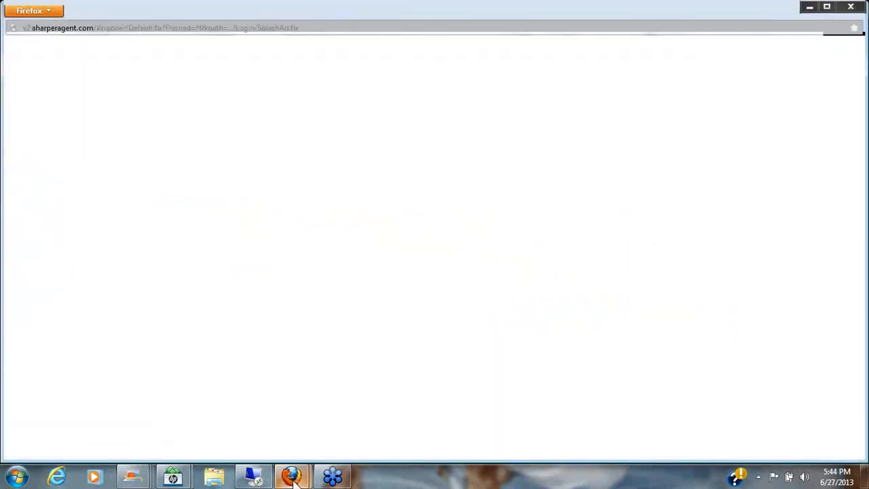
mouse_move(292, 476)
left_click(359, 433)
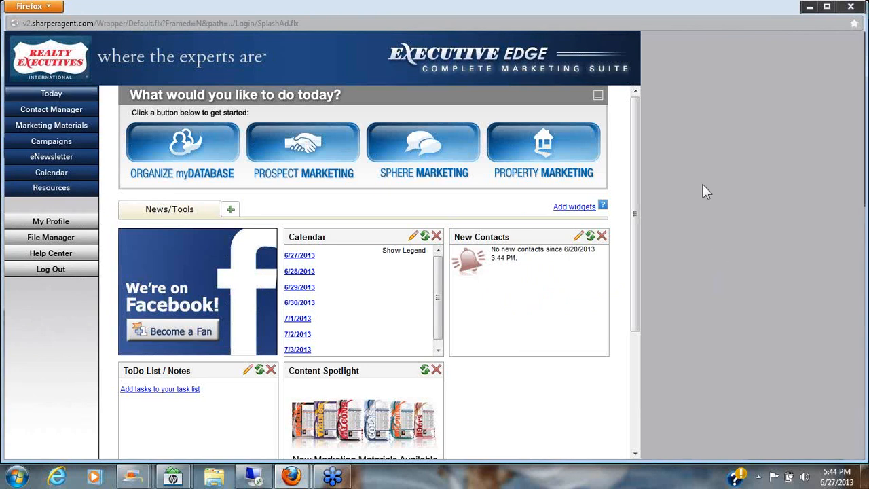
left_click(60, 131)
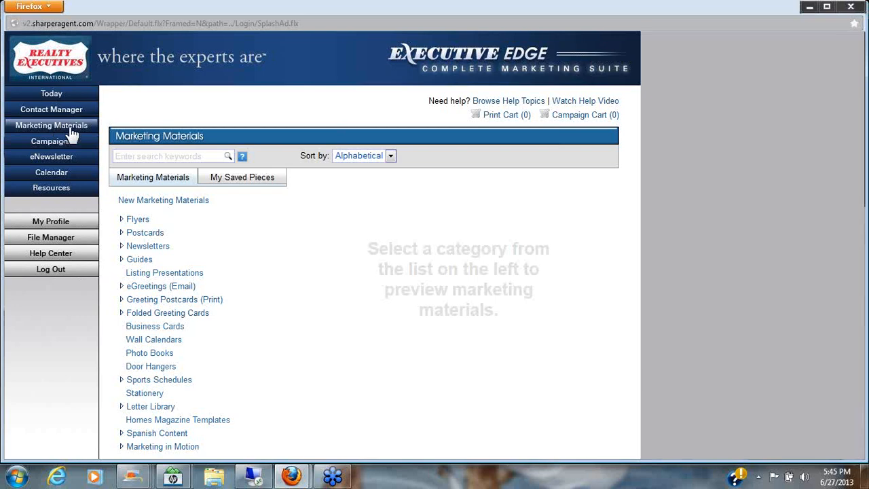
Under Flyers > Upload Your Own, select the 8.5 x 11 Upload Your Own Flyer template.
left_click(137, 222)
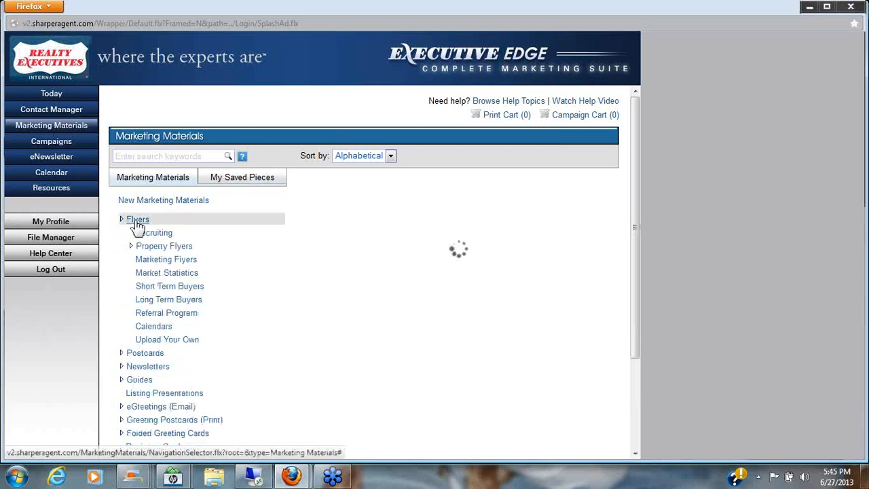
left_click(158, 343)
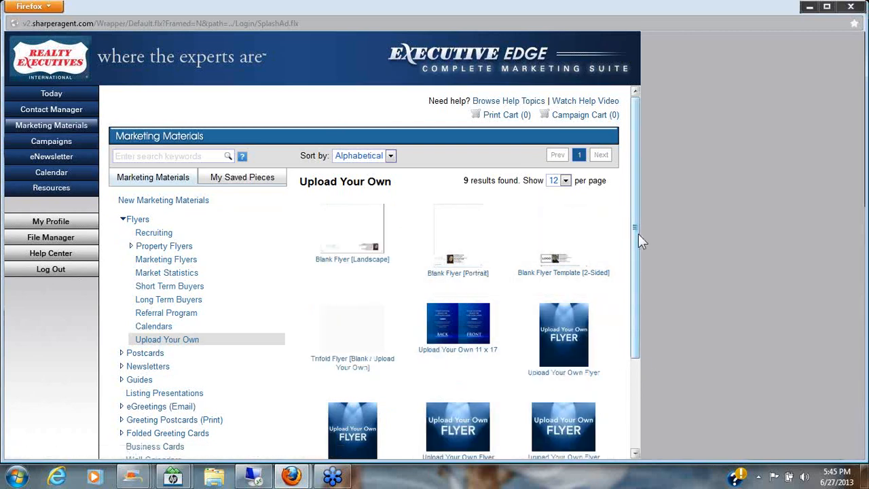
left_click_drag(638, 234, 637, 272)
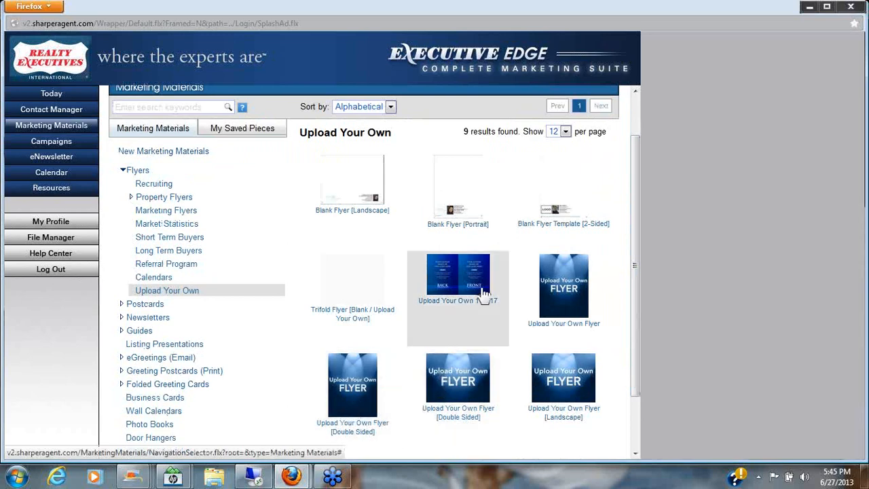
left_click(565, 300)
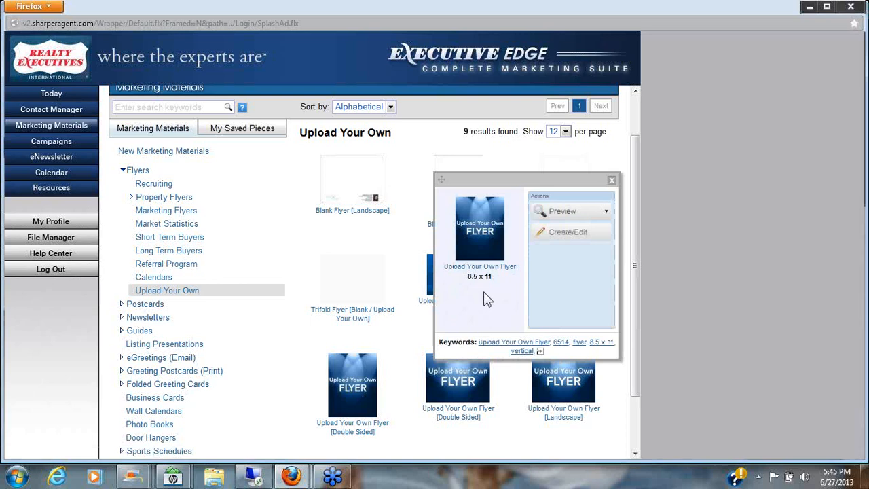
Open the Upload Your Own Flyer template with Create/Edit and select its Image element.
left_click(565, 234)
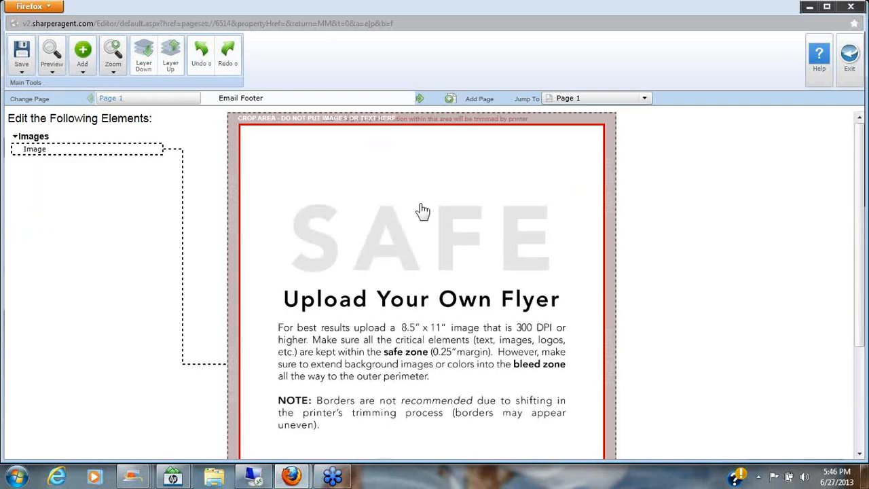
left_click(416, 246)
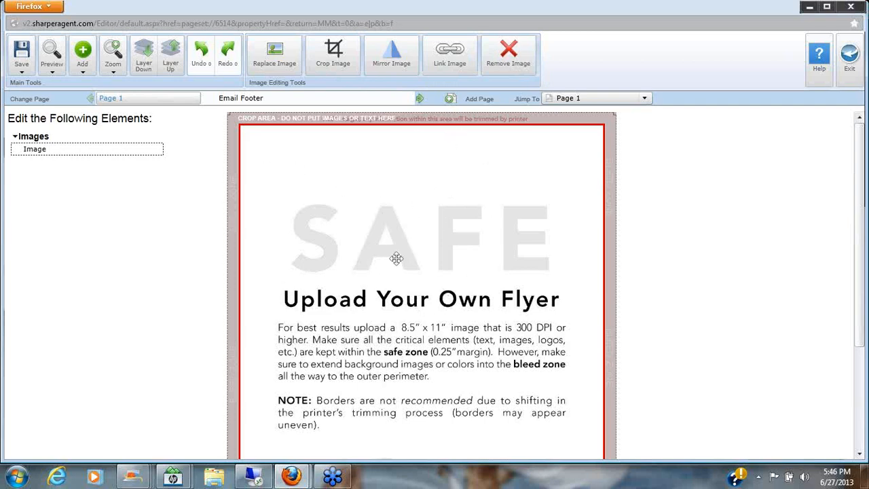
Choose Replace Image and browse for an image file on the computer.
left_click(275, 63)
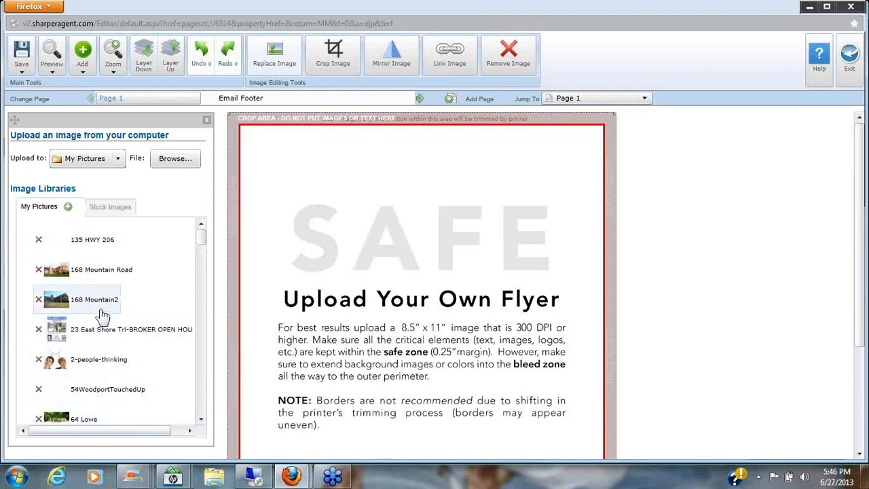
left_click(185, 161)
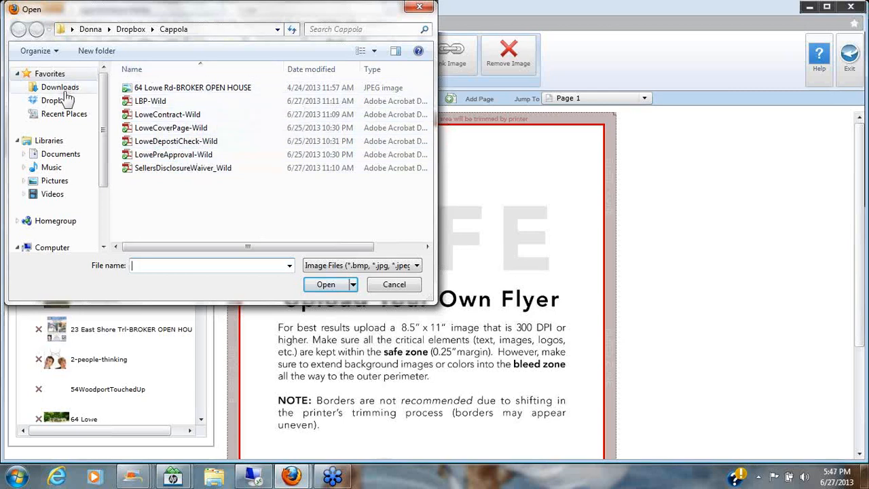
left_click(61, 154)
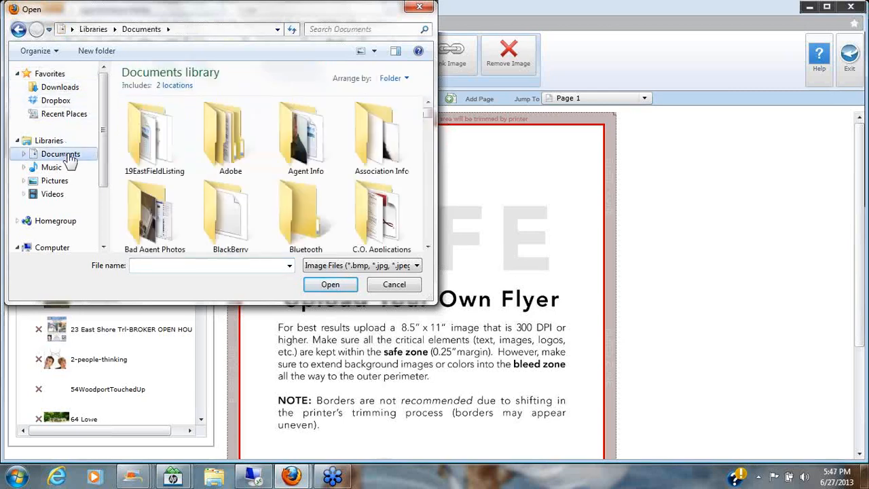
left_click(61, 102)
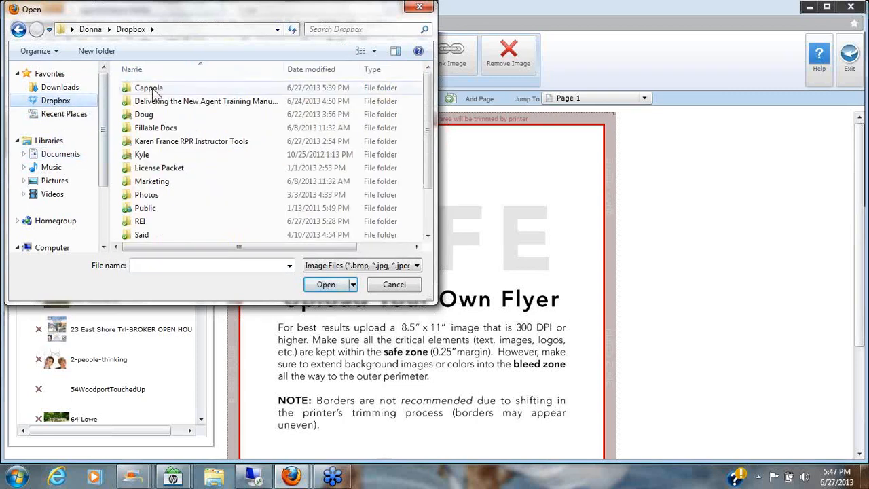
double_click(153, 91)
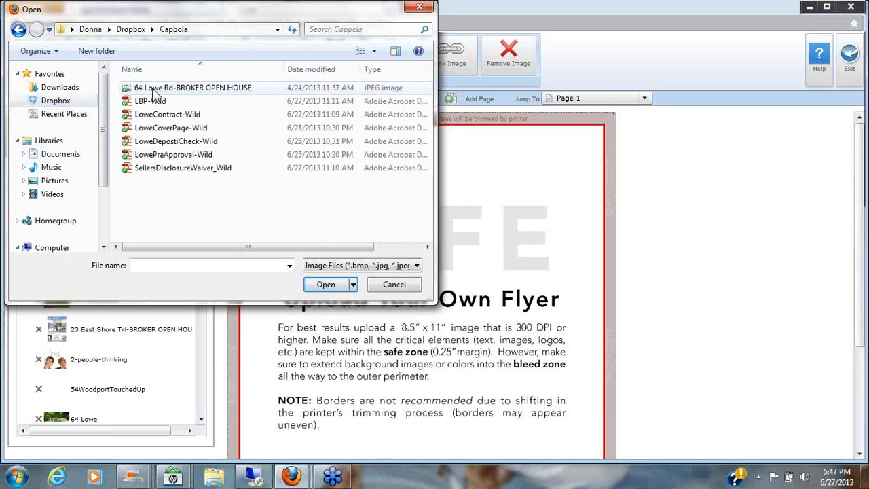
left_click(239, 91)
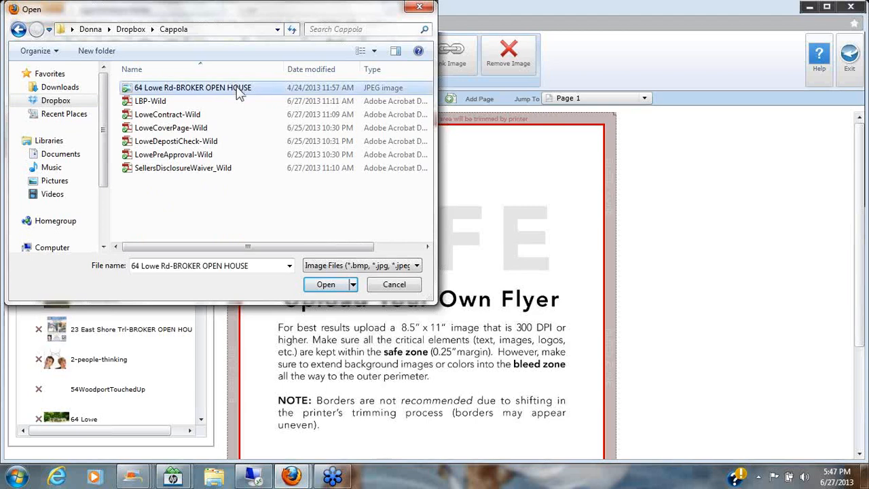
left_click(322, 287)
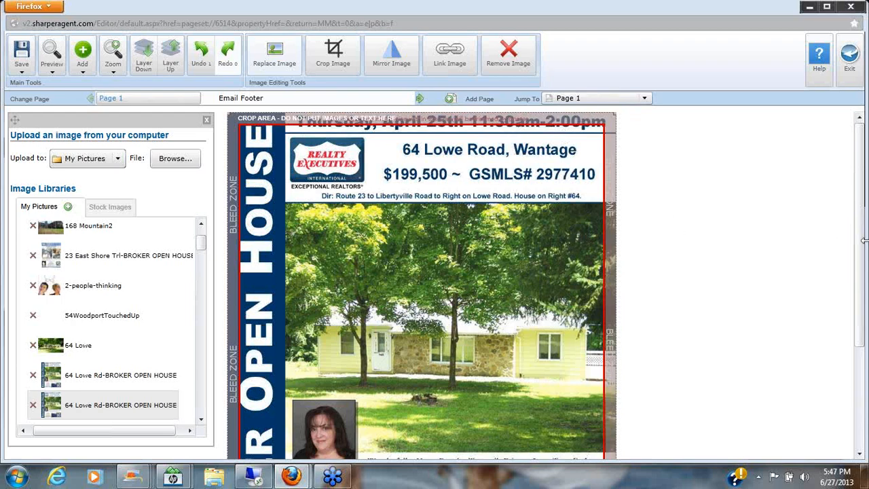
left_click_drag(863, 252, 864, 404)
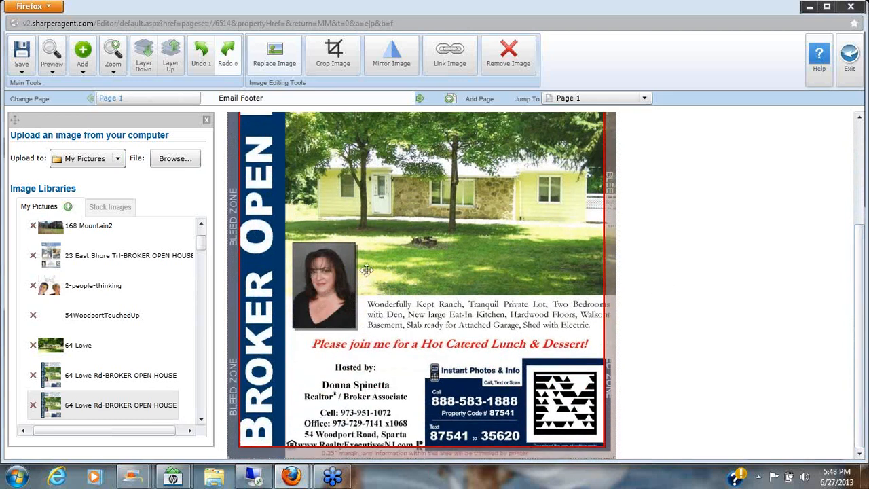
scroll(862, 343, "up", 5)
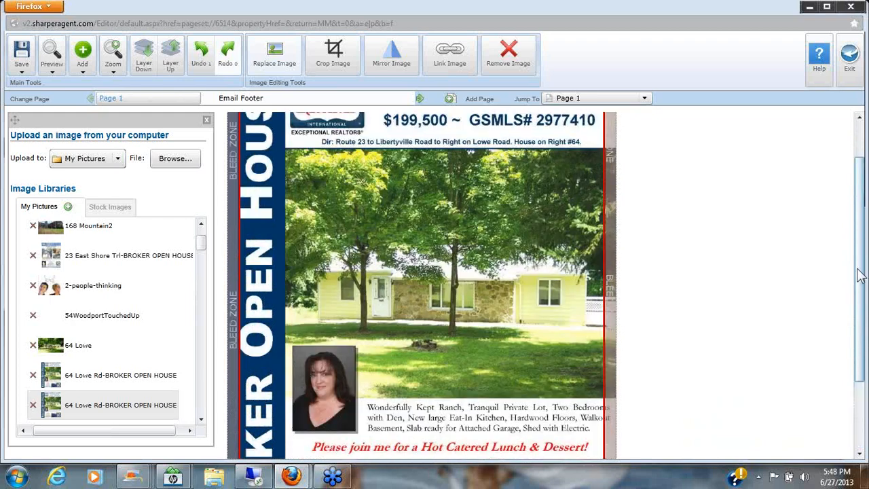
left_click(21, 71)
left_click(45, 96)
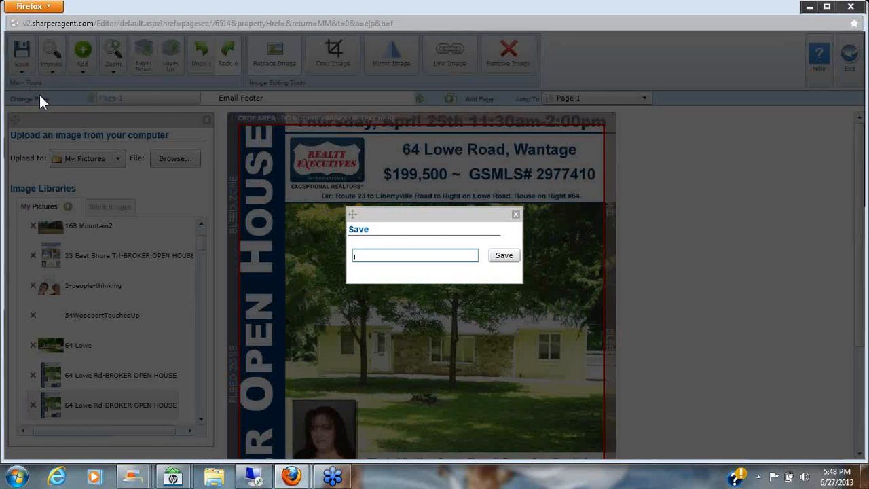
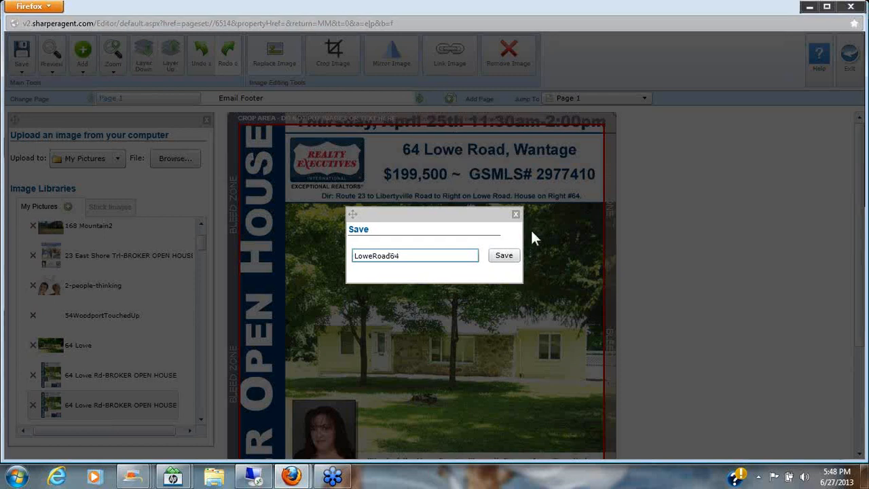
left_click(504, 258)
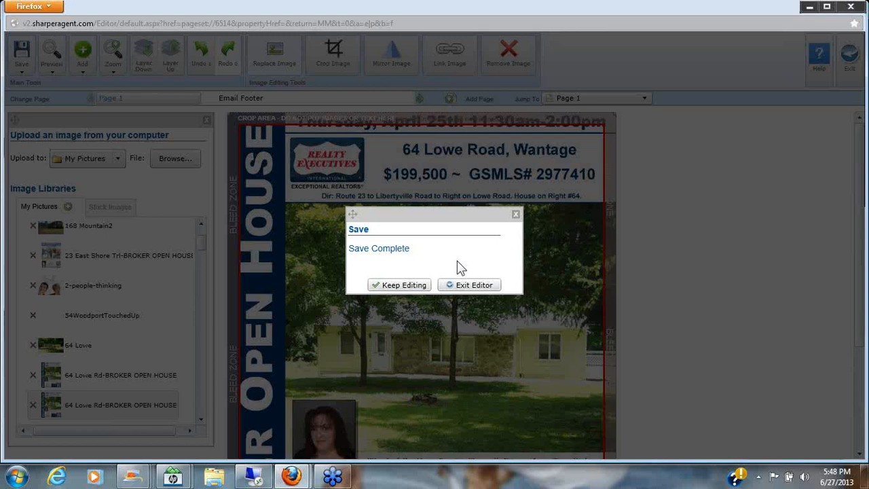
left_click(468, 285)
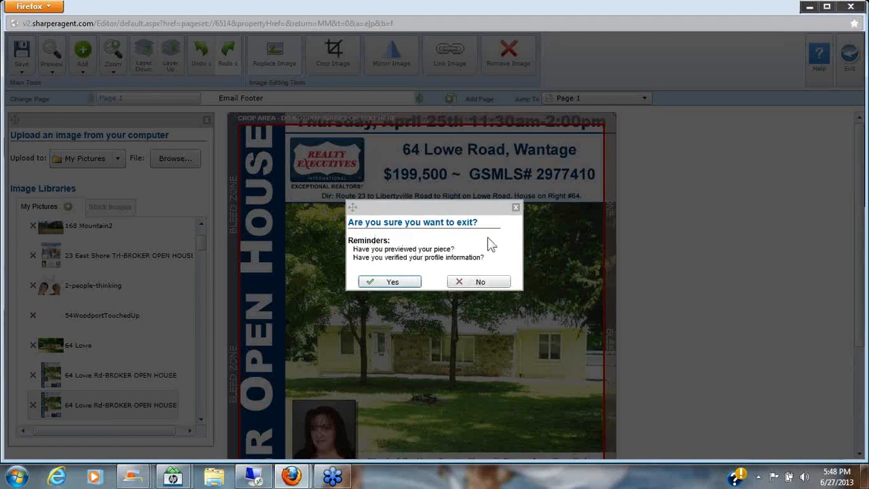
left_click(393, 282)
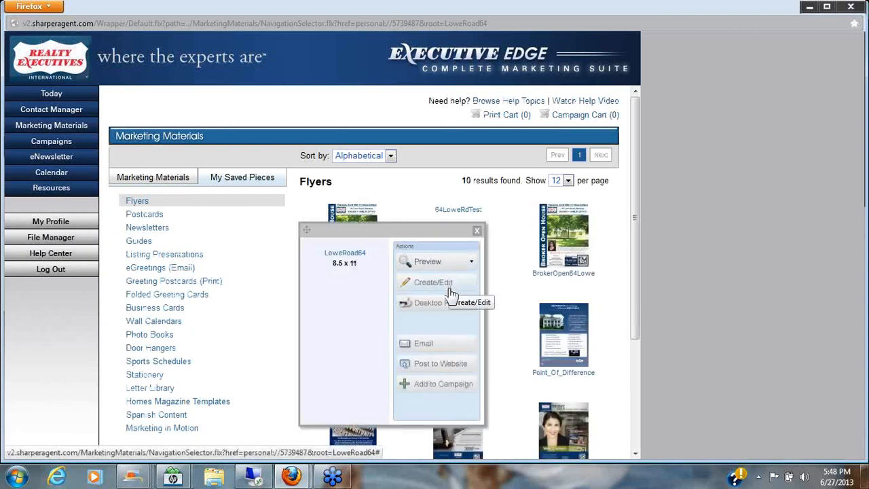
left_click(424, 345)
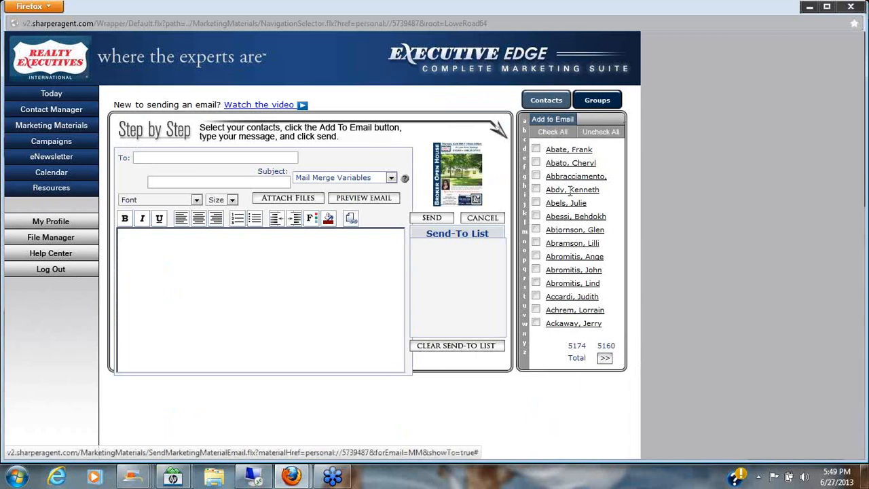
left_click(607, 102)
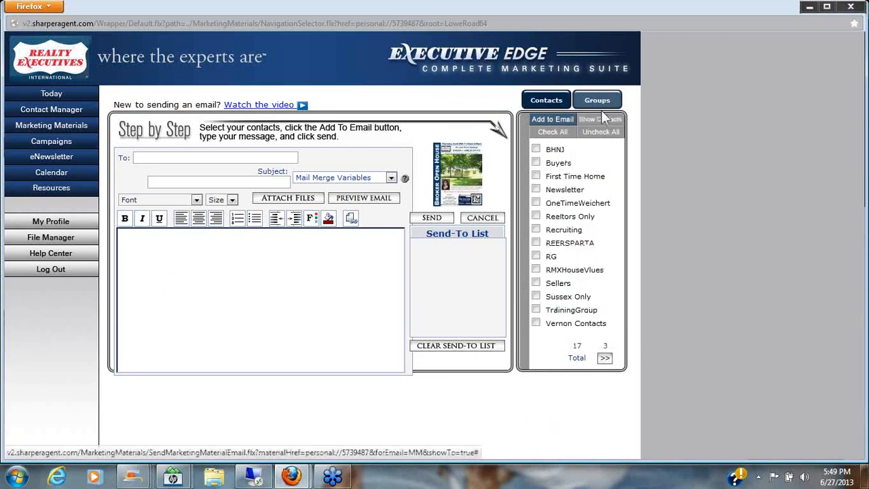
left_click(537, 311)
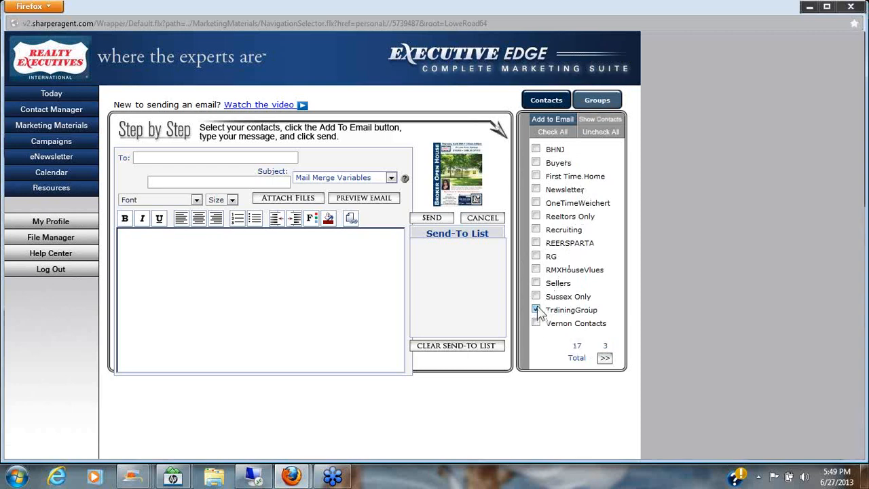
Add the three TrainingGroup contacts and send the flyer email titled 'training email'.
left_click(555, 120)
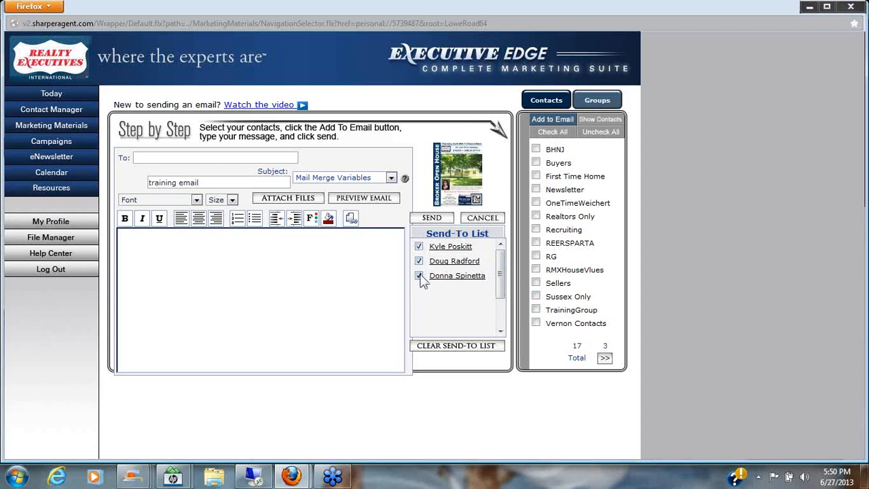
left_click(433, 218)
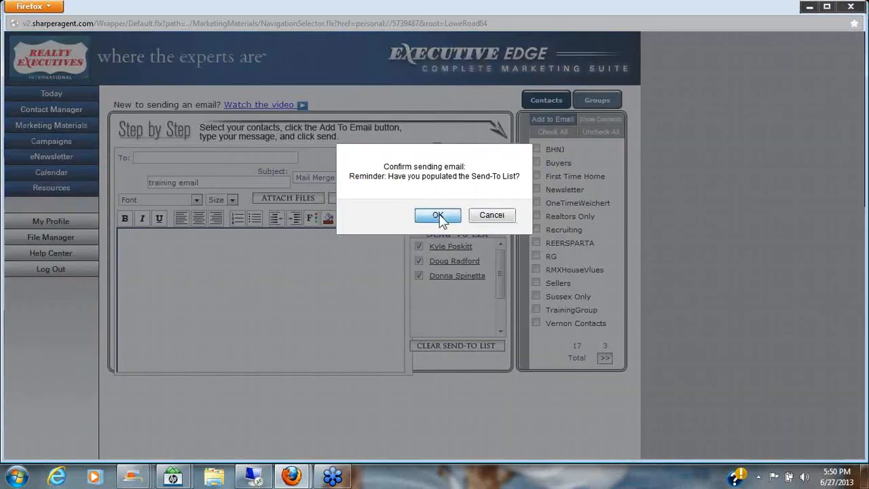
left_click(438, 216)
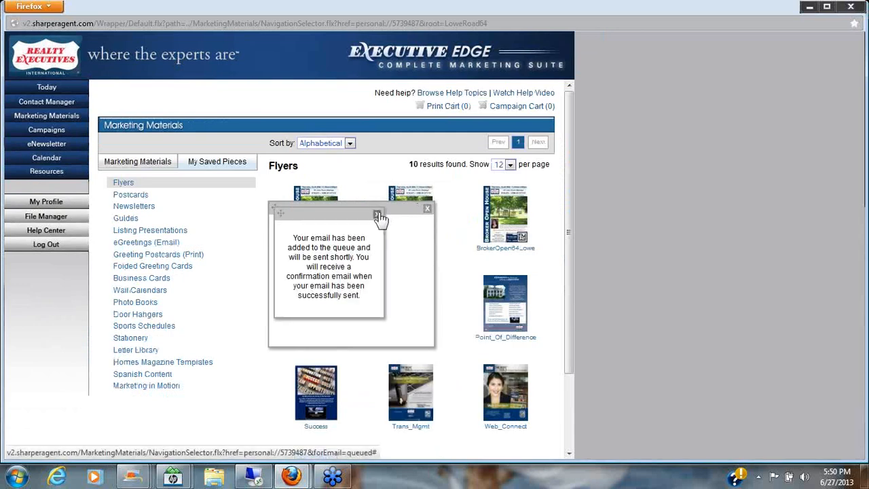
left_click(378, 214)
left_click(427, 207)
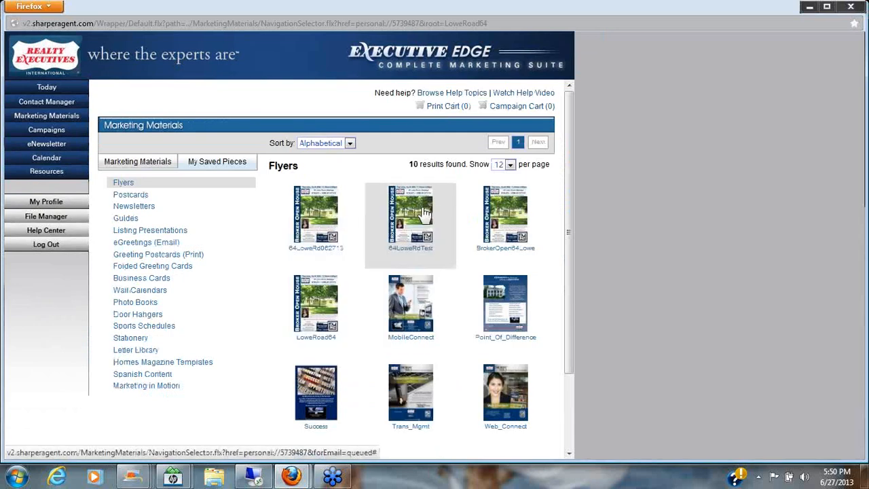
left_click(254, 479)
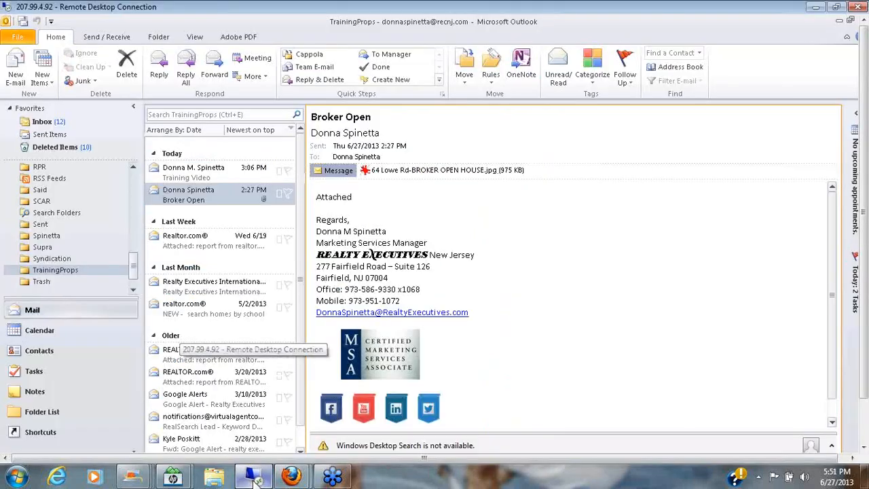
left_click(232, 177)
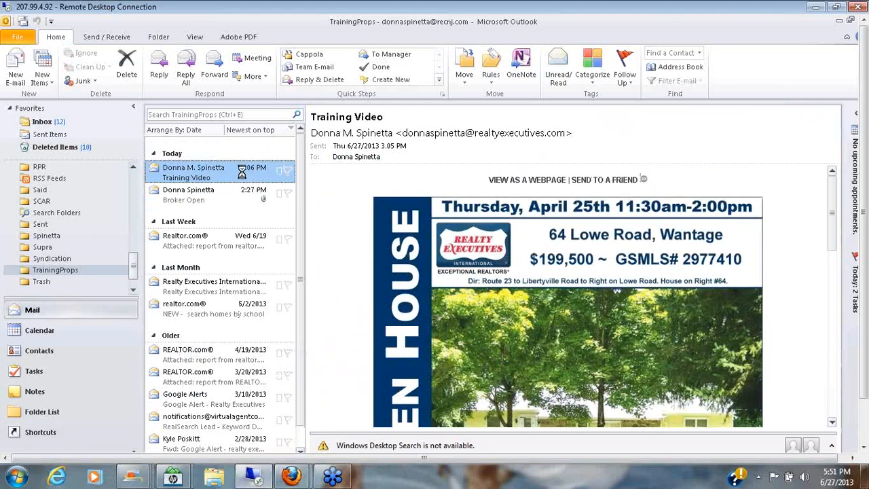
double_click(243, 174)
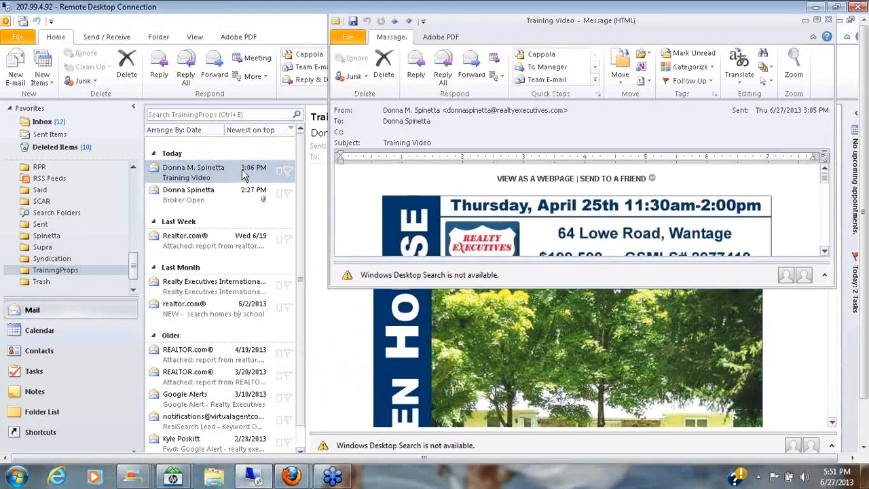
left_click(817, 21)
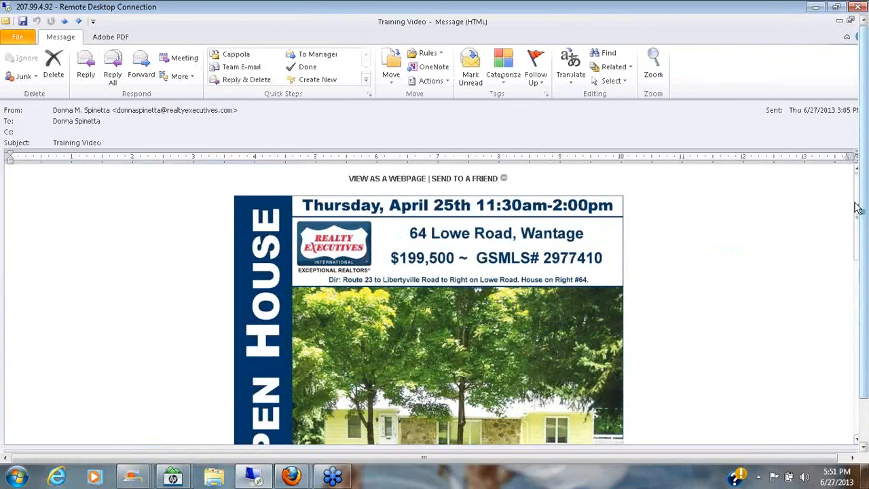
mouse_move(857, 210)
left_mouse_down()
mouse_move(864, 316)
mouse_move(860, 200)
left_mouse_up()
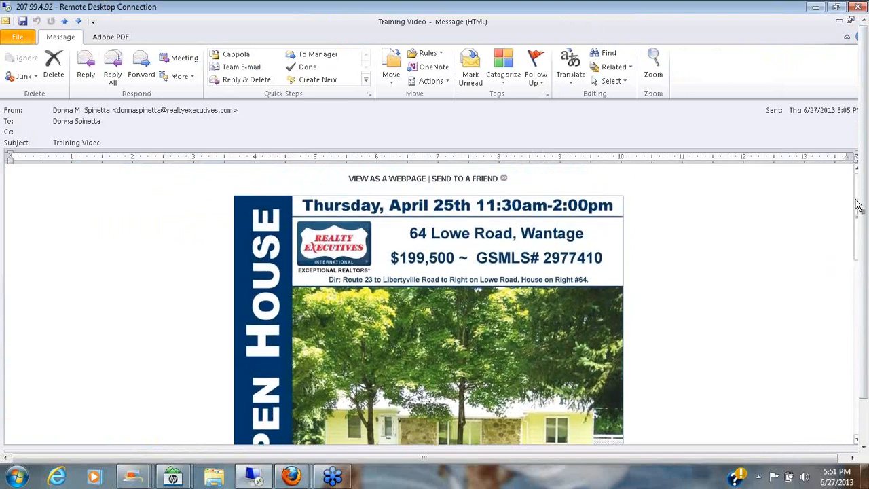